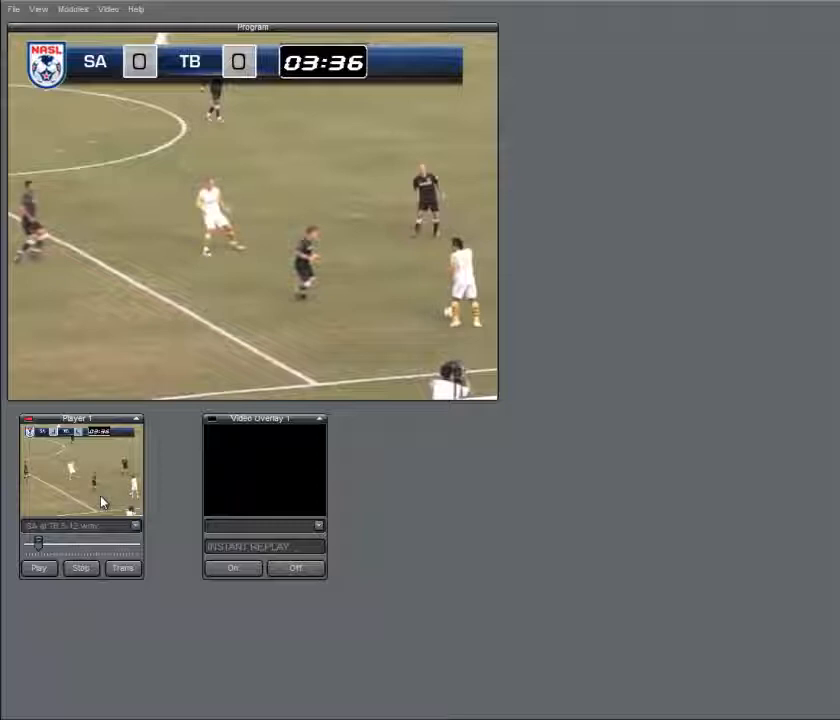
# Add a Video Replay III Replay Controller module and place it beside the Program display
pyautogui.click(73, 9)
pyautogui.moveTo(90, 25)
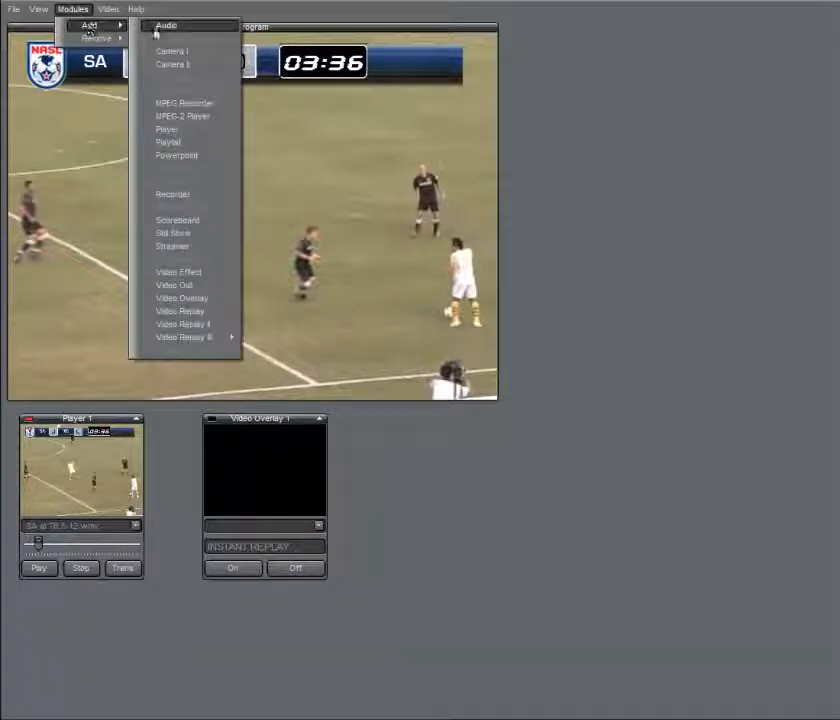
pyautogui.moveTo(196, 340)
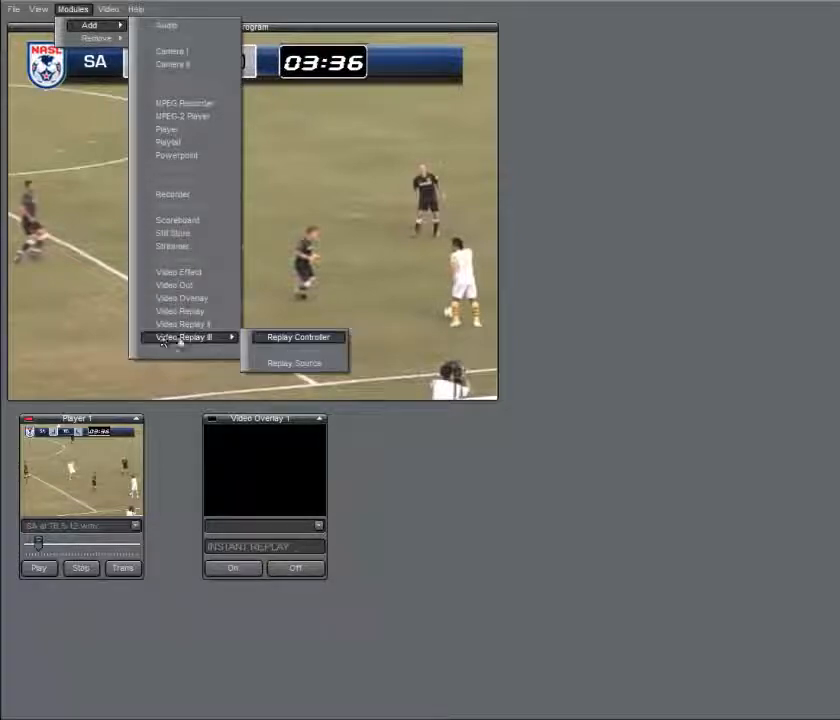
pyautogui.click(287, 339)
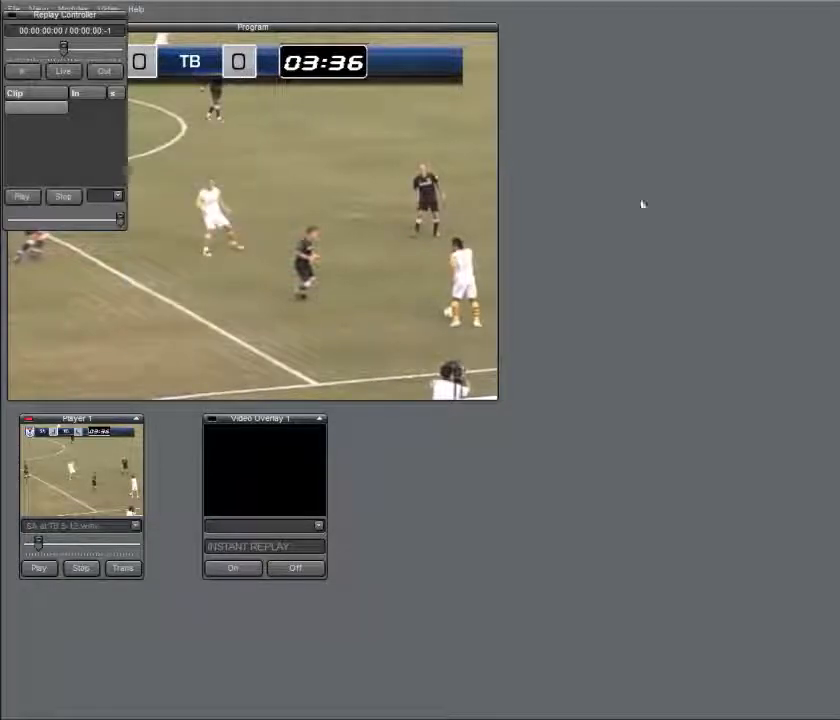
pyautogui.moveTo(60, 14); pyautogui.dragTo(543, 37)
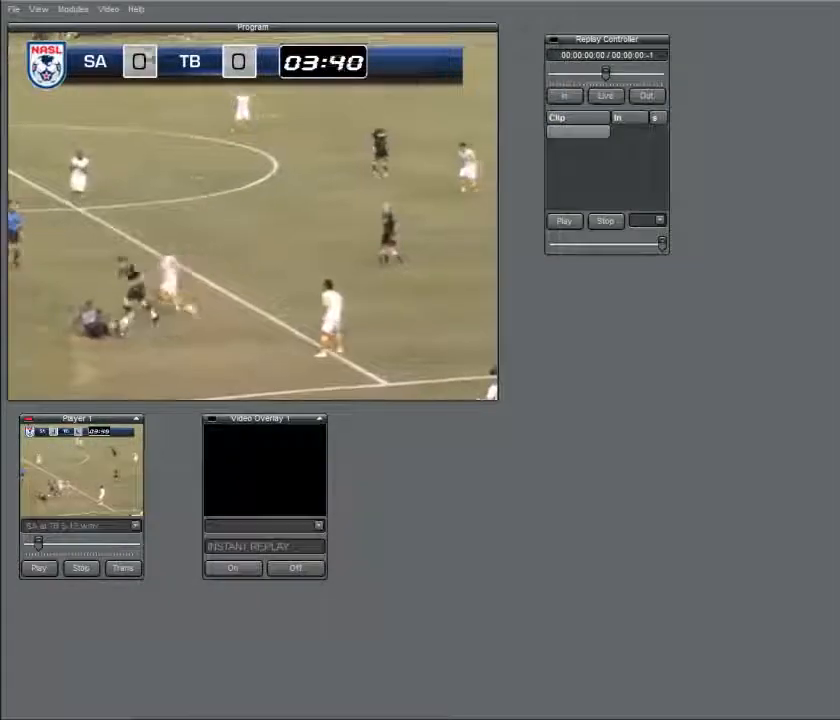
# Add a Video Replay III Replay Source module and place it beneath the Replay Controller
pyautogui.click(86, 11)
pyautogui.moveTo(122, 25)
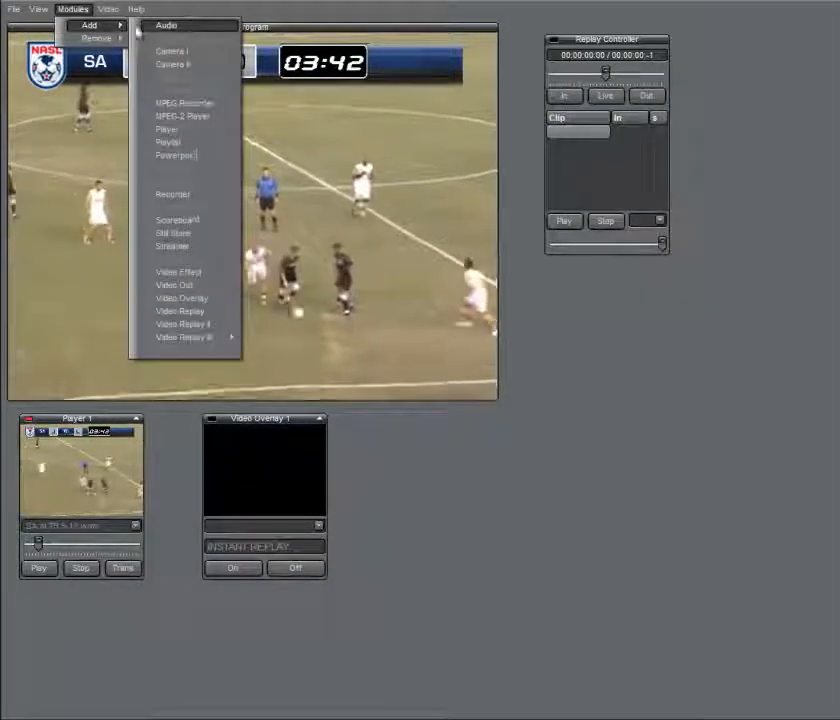
pyautogui.moveTo(222, 337)
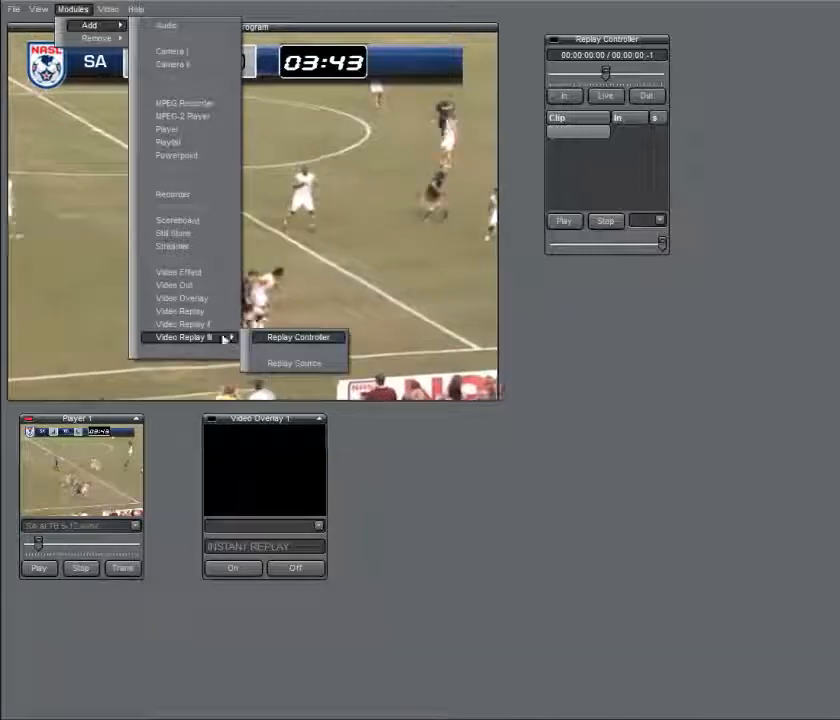
pyautogui.click(286, 366)
pyautogui.moveTo(37, 15); pyautogui.dragTo(588, 291)
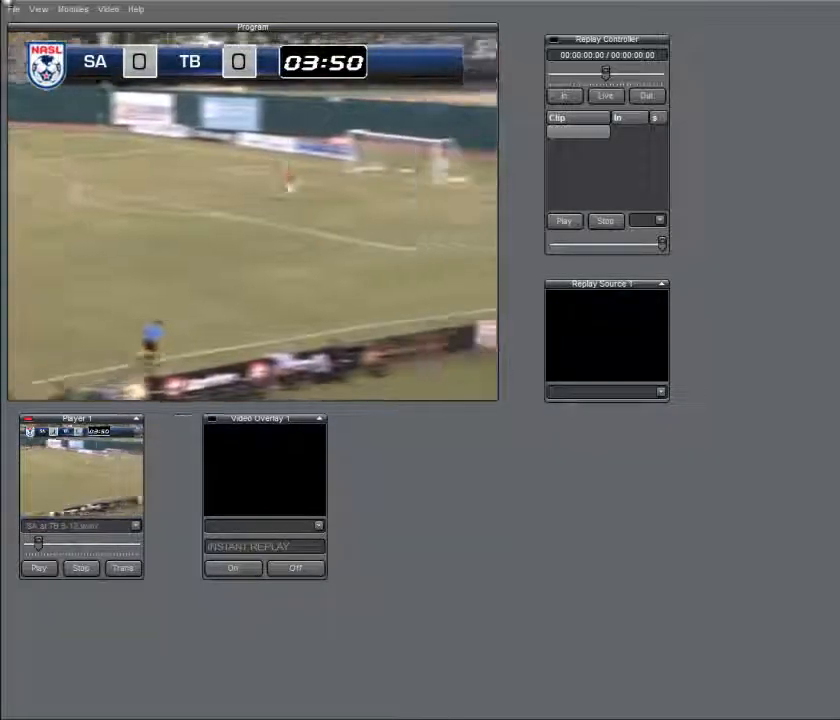
# Add a Video Effect module and place it beside Video Overlay 1
pyautogui.click(80, 10)
pyautogui.moveTo(92, 25)
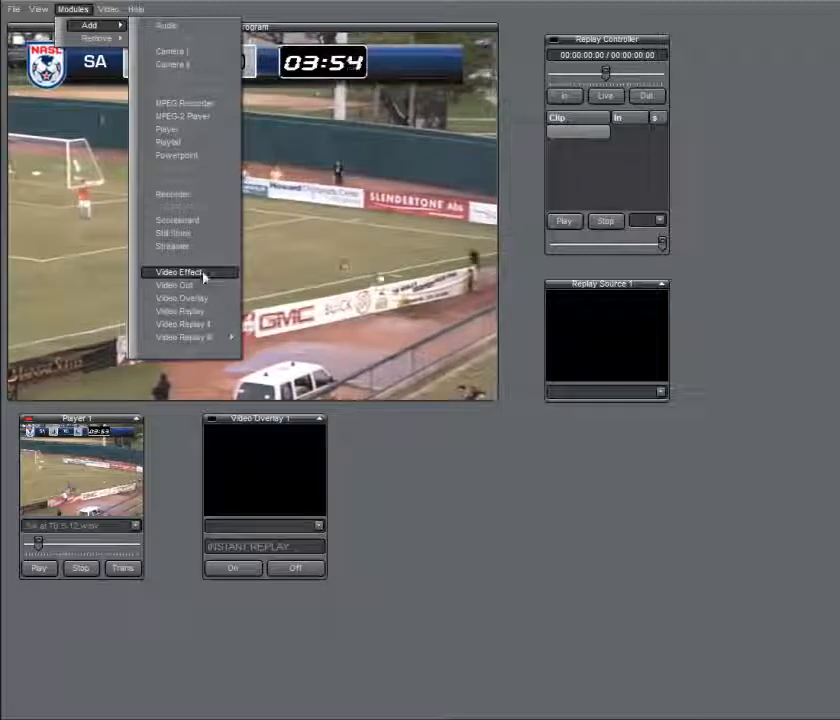
pyautogui.click(202, 276)
pyautogui.moveTo(69, 26); pyautogui.dragTo(433, 428)
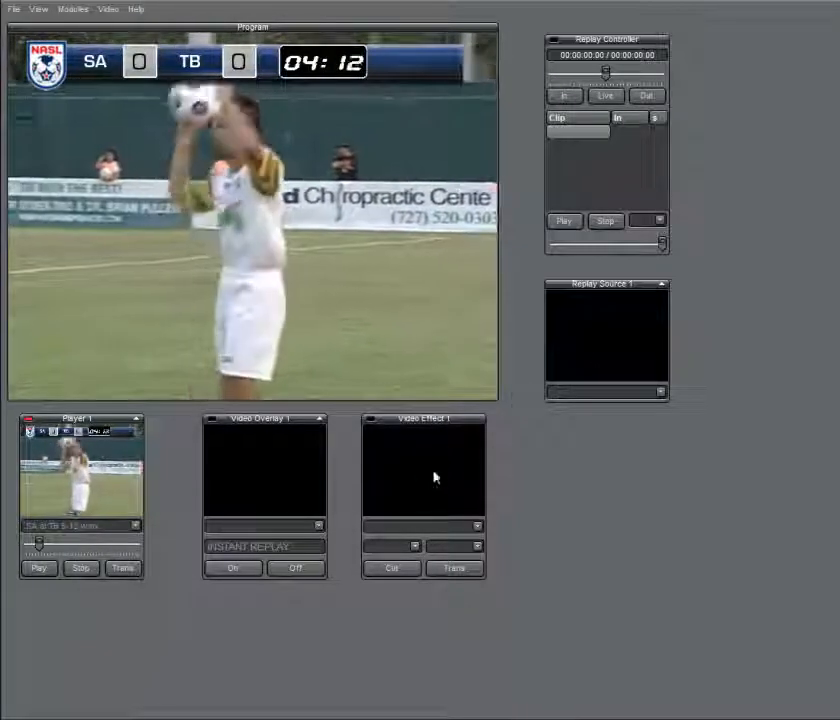
# Set Video Effect 1's first source to Replay Controller and its second source to Video Overlay 1
pyautogui.click(415, 546)
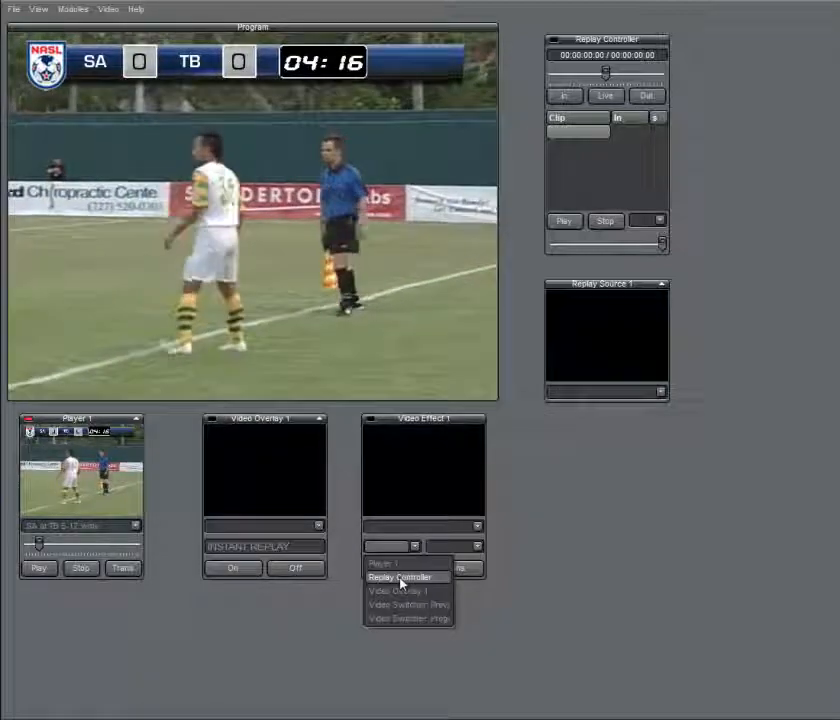
pyautogui.click(395, 579)
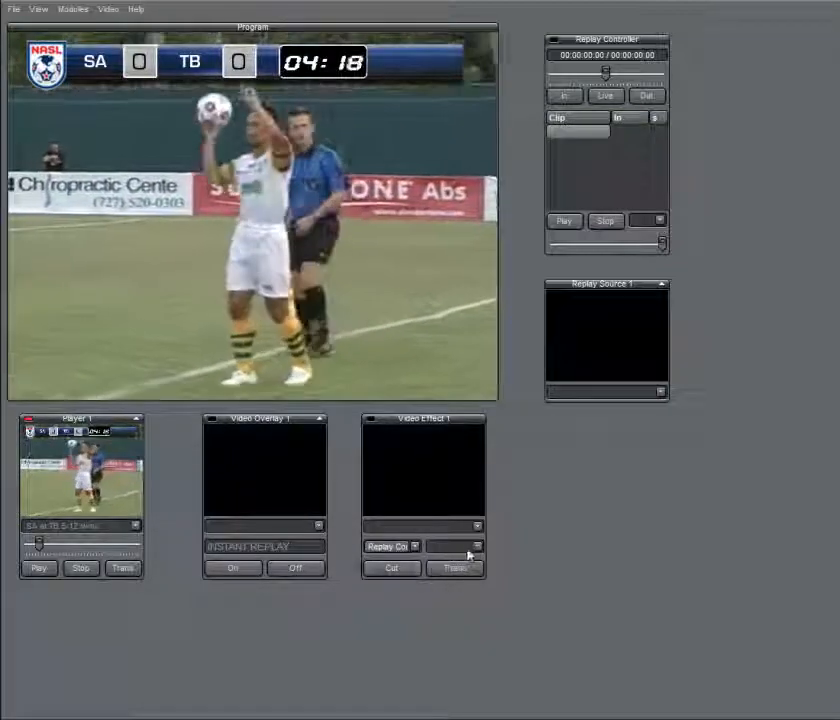
pyautogui.click(477, 547)
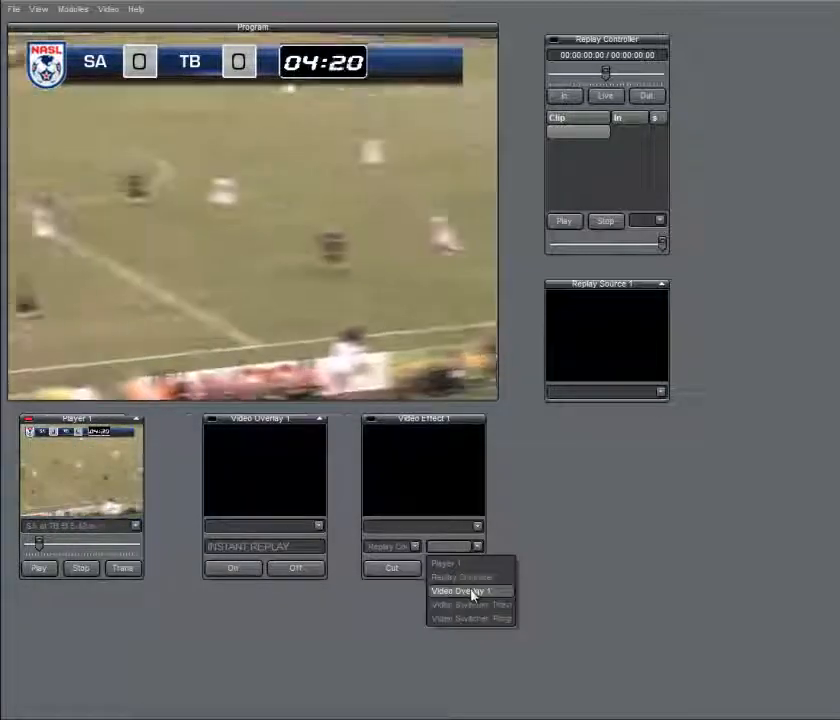
pyautogui.click(472, 593)
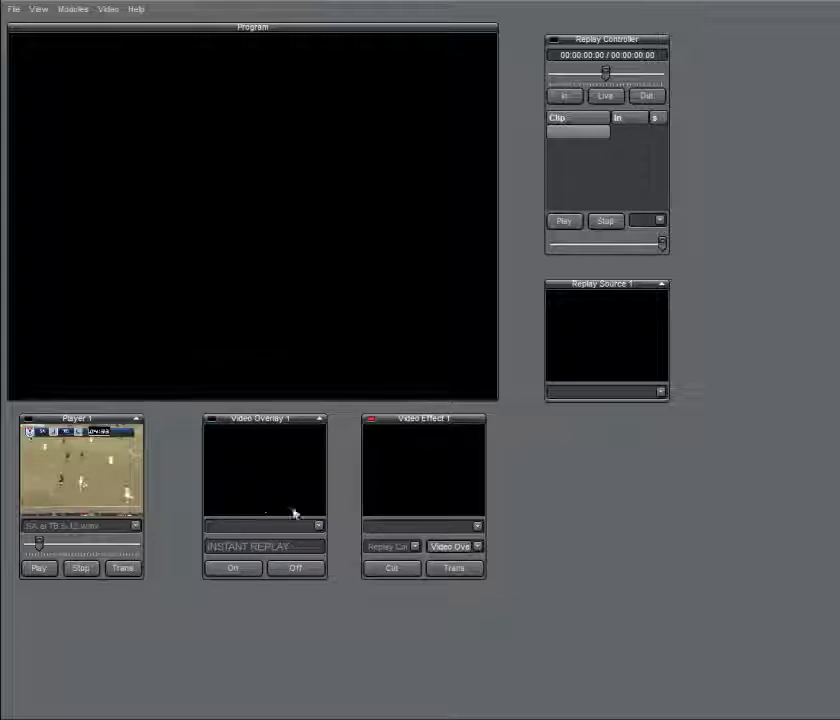
# Set Video Effect 1's effect to Source Overlay
pyautogui.click(479, 548)
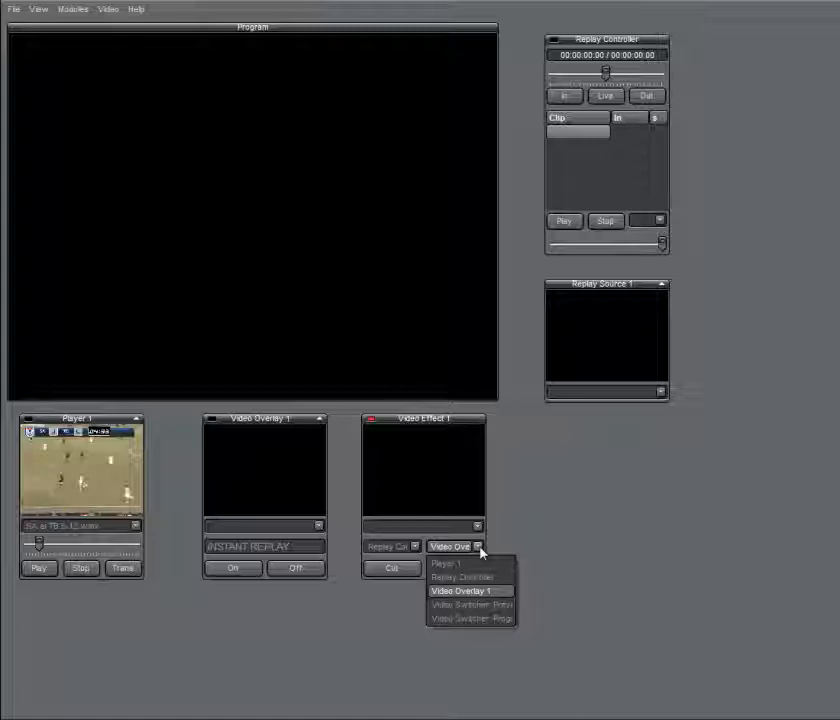
pyautogui.click(479, 548)
pyautogui.click(479, 528)
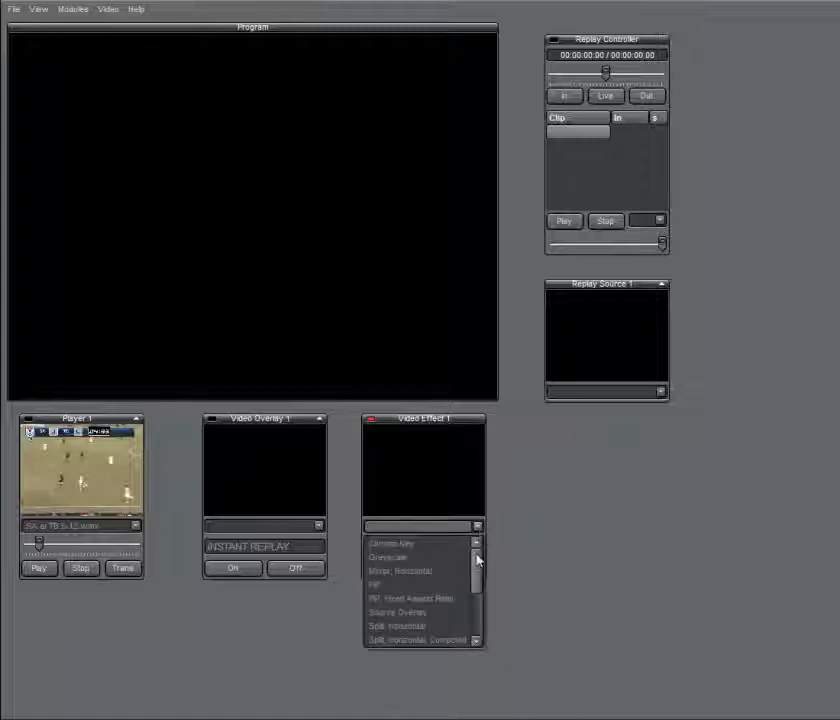
pyautogui.click(418, 613)
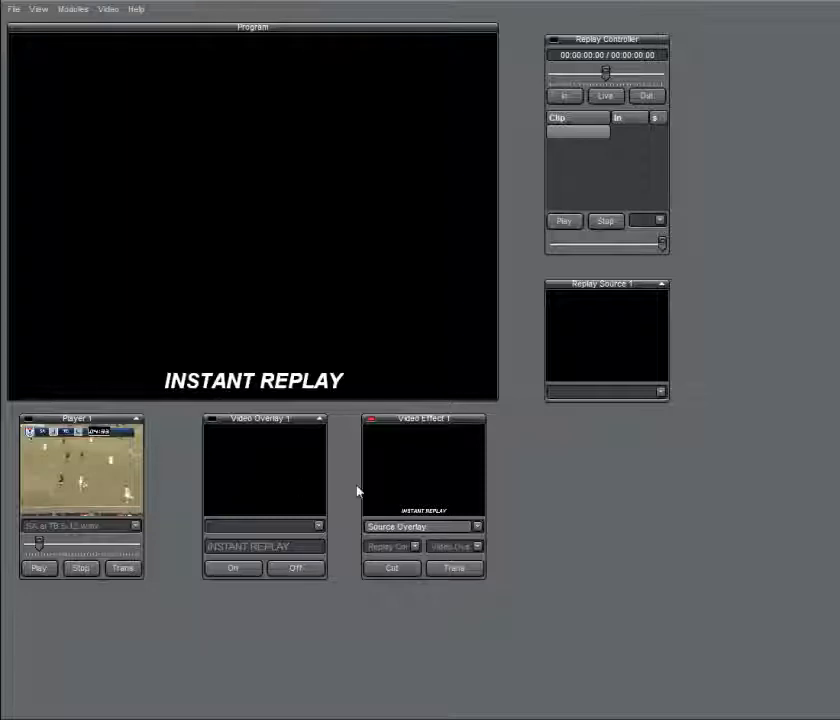
# Switch the program output to Player 1 and stop its playback
pyautogui.click(122, 476)
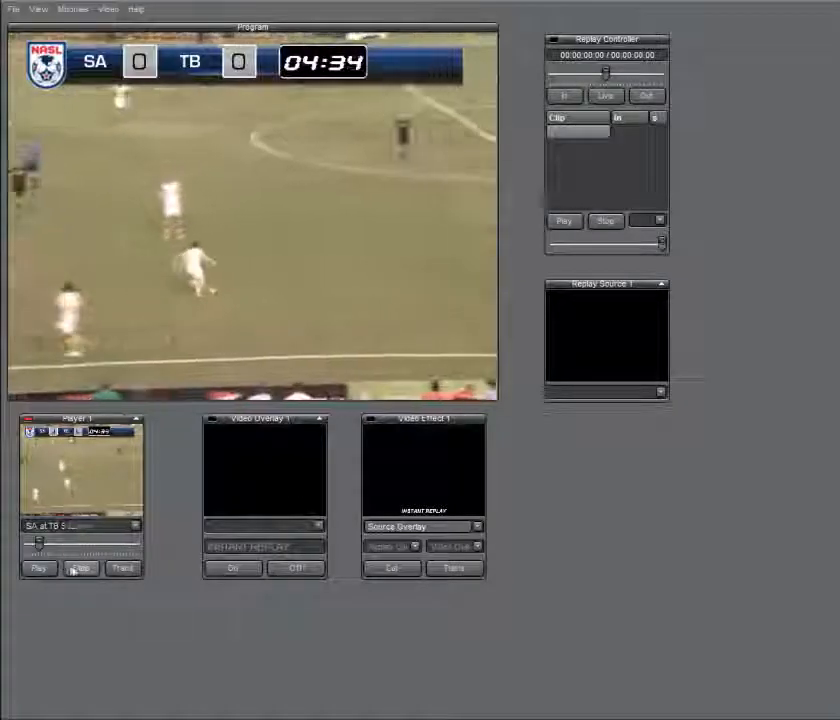
pyautogui.click(74, 569)
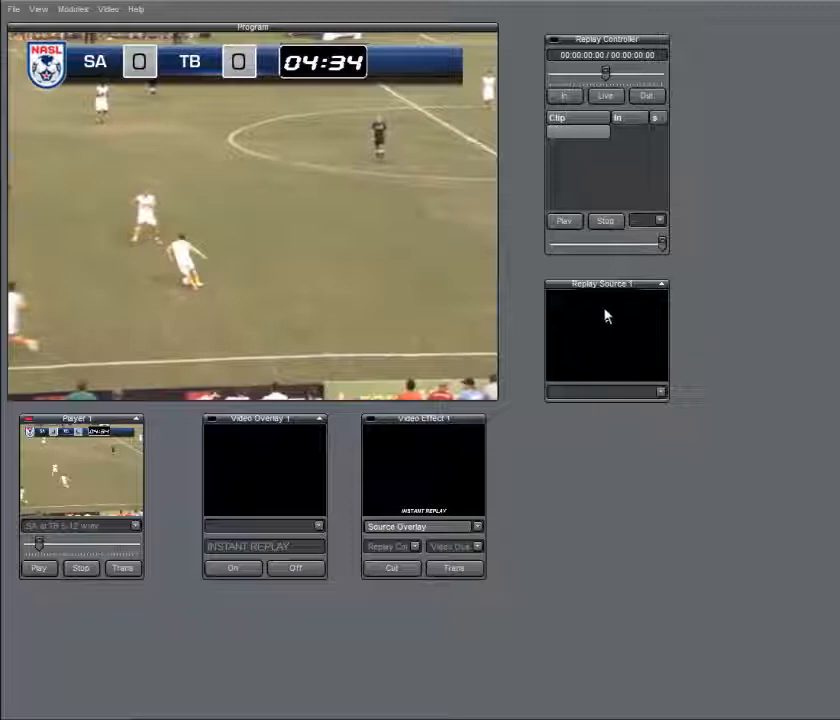
# Set Replay Source 1's temporary folder to temp01 on Local Disk (D:)
pyautogui.moveTo(614, 286)
pyautogui.mouseDown()
pyautogui.moveTo(609, 281)
pyautogui.moveTo(619, 287)
pyautogui.mouseUp()
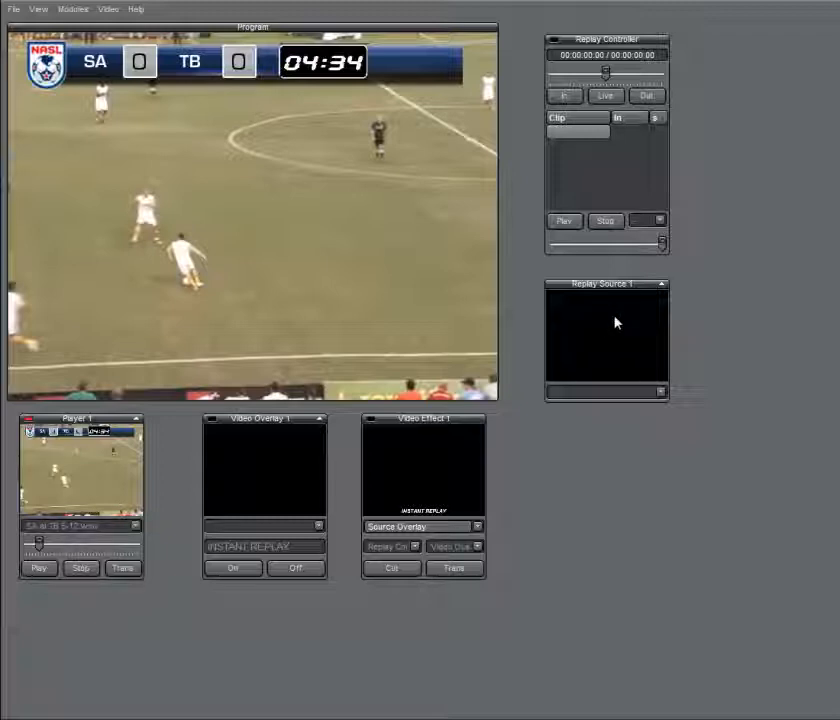
pyautogui.rightClick(616, 322)
pyautogui.moveTo(674, 344)
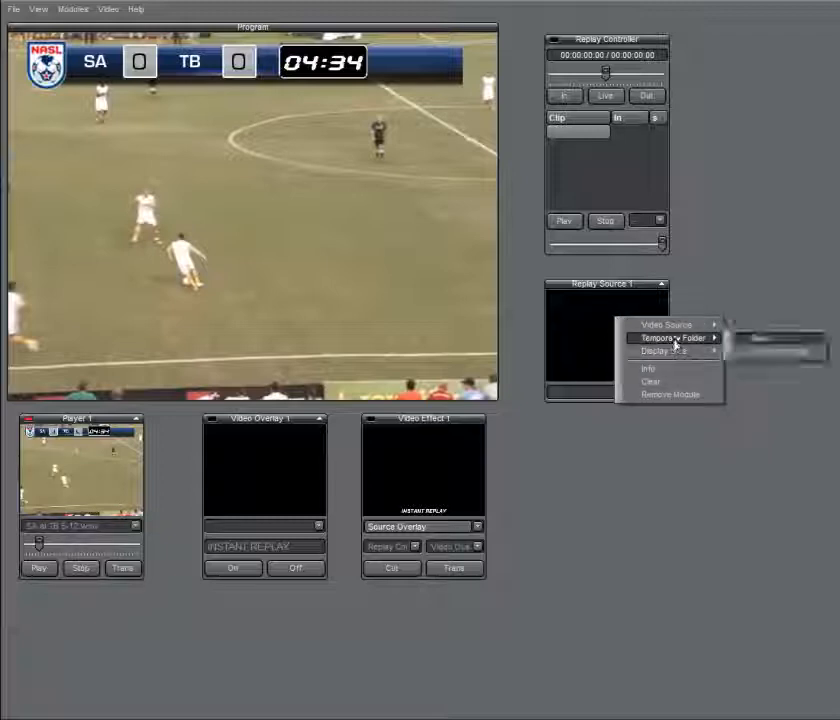
pyautogui.click(748, 341)
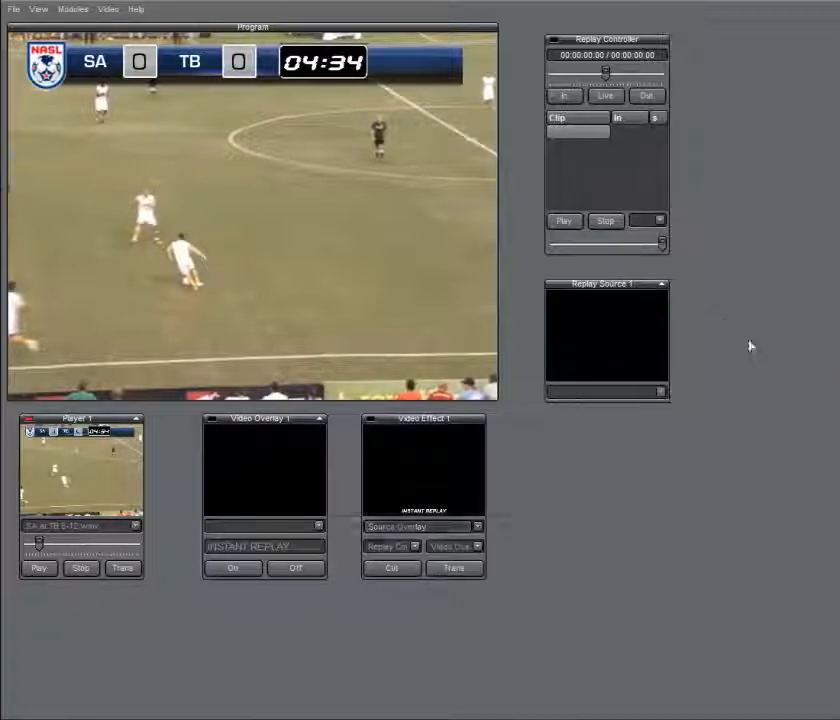
pyautogui.moveTo(527, 407); pyautogui.dragTo(527, 456)
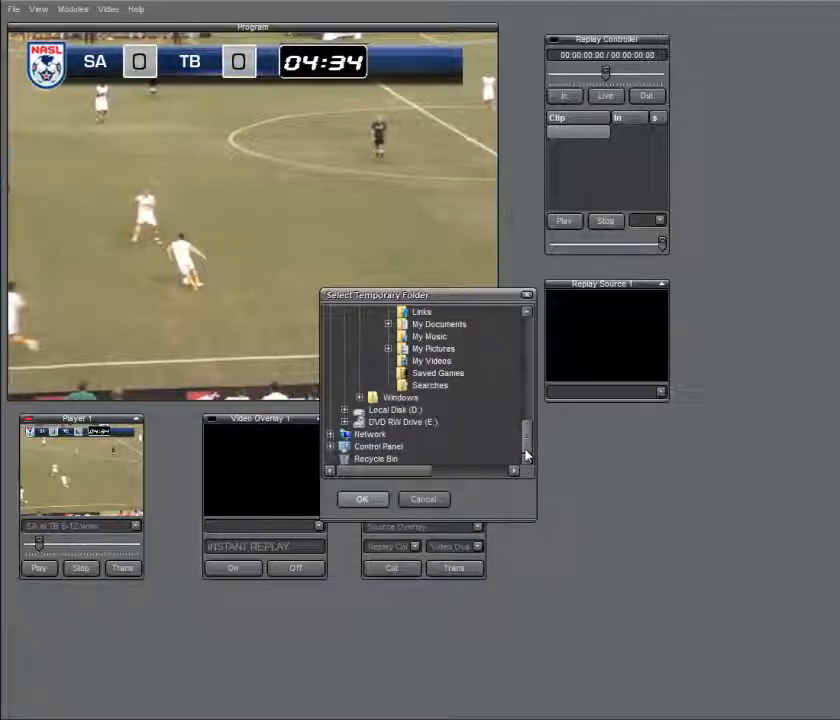
pyautogui.click(393, 410)
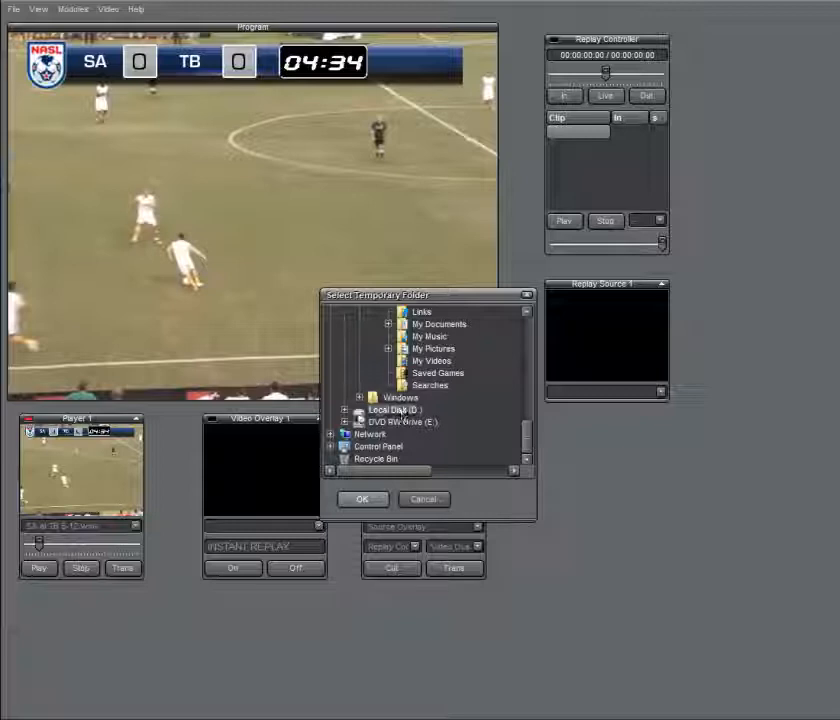
pyautogui.click(344, 410)
pyautogui.click(396, 422)
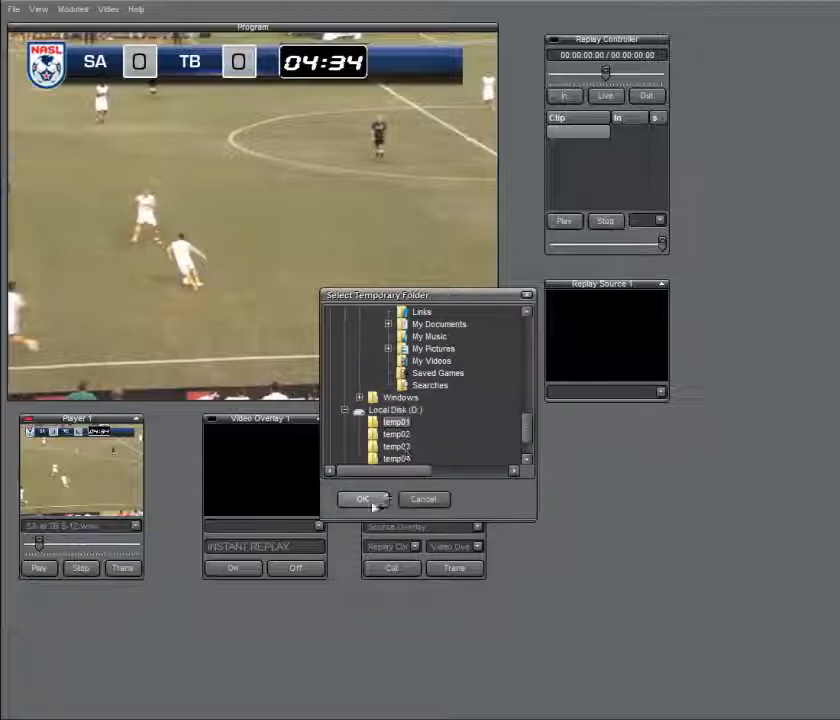
pyautogui.click(363, 499)
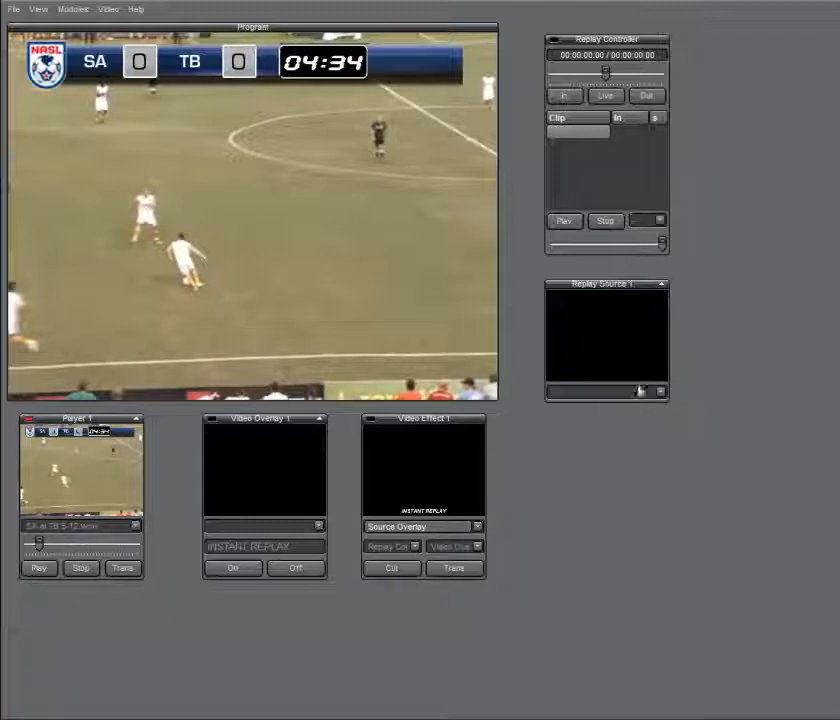
# Assign Player 1 as the video source of Replay Source 1 and start live replay capture in the Replay Controller
pyautogui.click(660, 392)
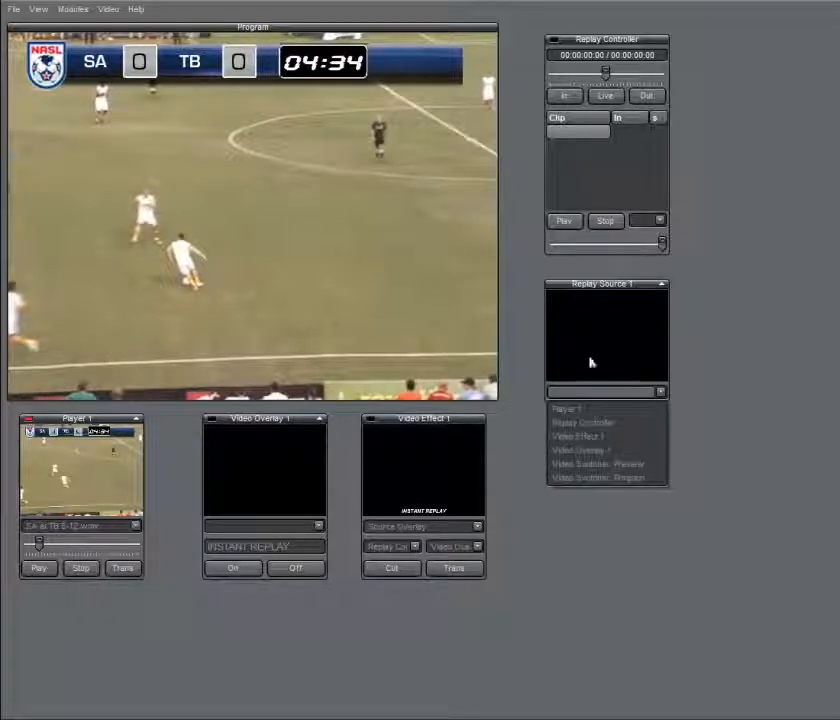
pyautogui.click(571, 417)
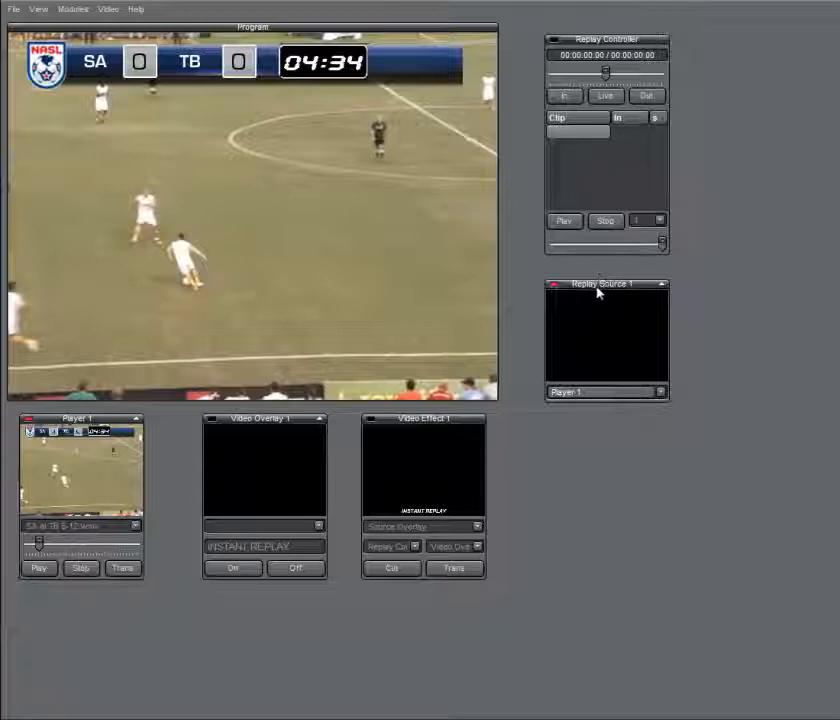
pyautogui.moveTo(598, 290); pyautogui.dragTo(610, 290)
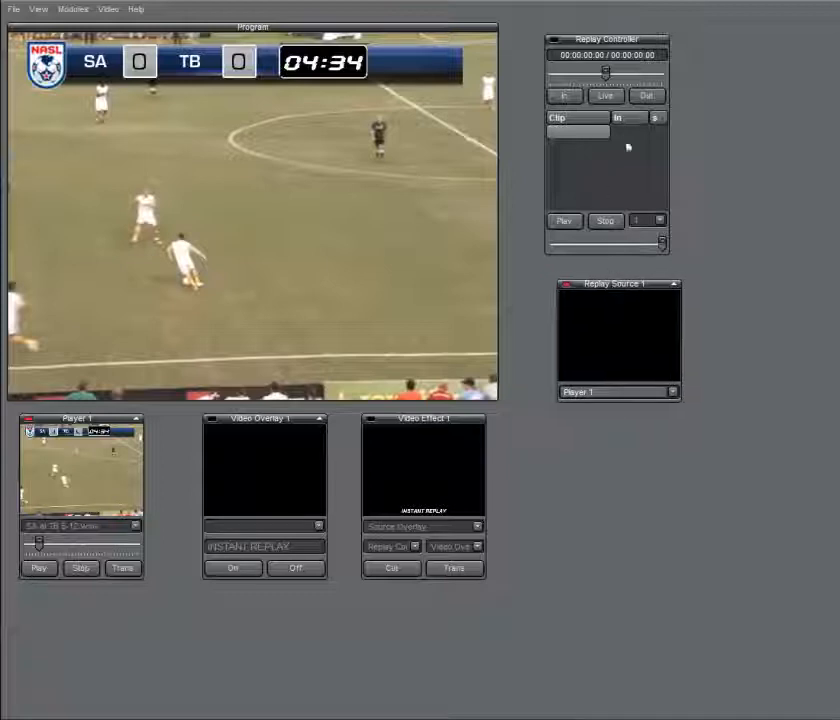
pyautogui.click(604, 97)
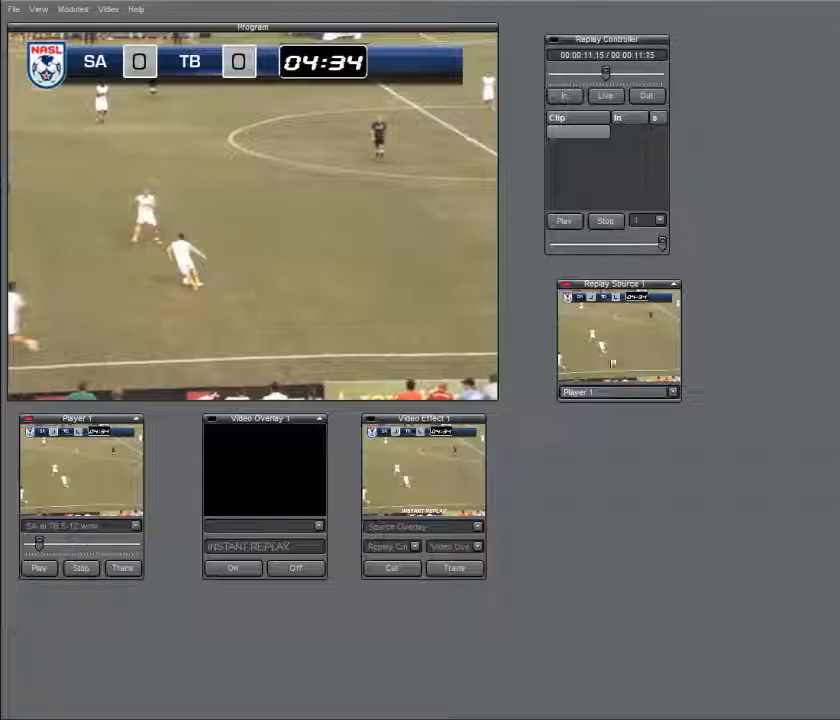
# Enlarge the display size of the Replay Source 1 module
pyautogui.rightClick(619, 351)
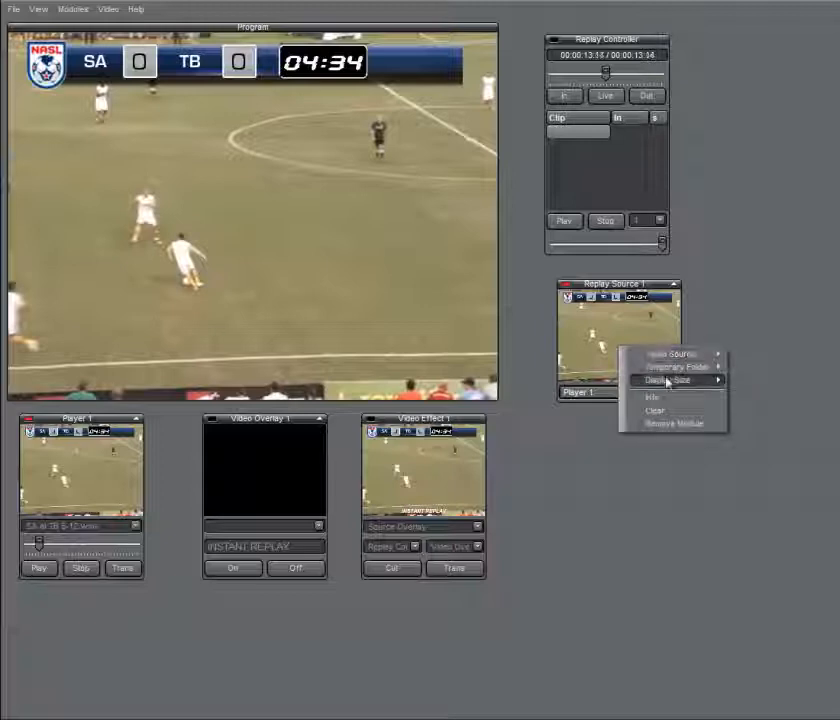
pyautogui.moveTo(686, 383)
pyautogui.click(757, 408)
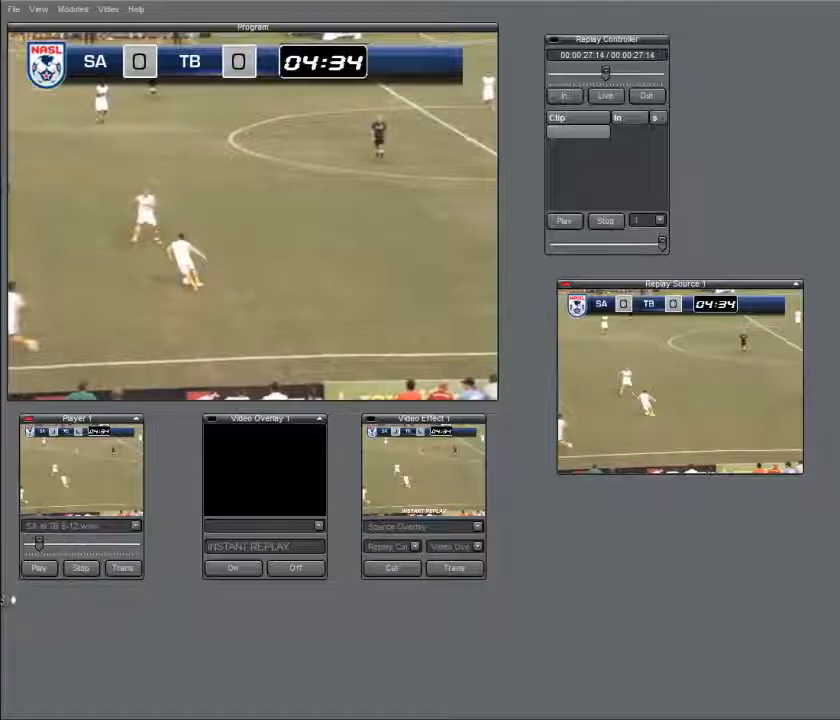
# Resume Player 1's playback, jog the captured replay back, and mark an in point for clip 1
pyautogui.click(40, 568)
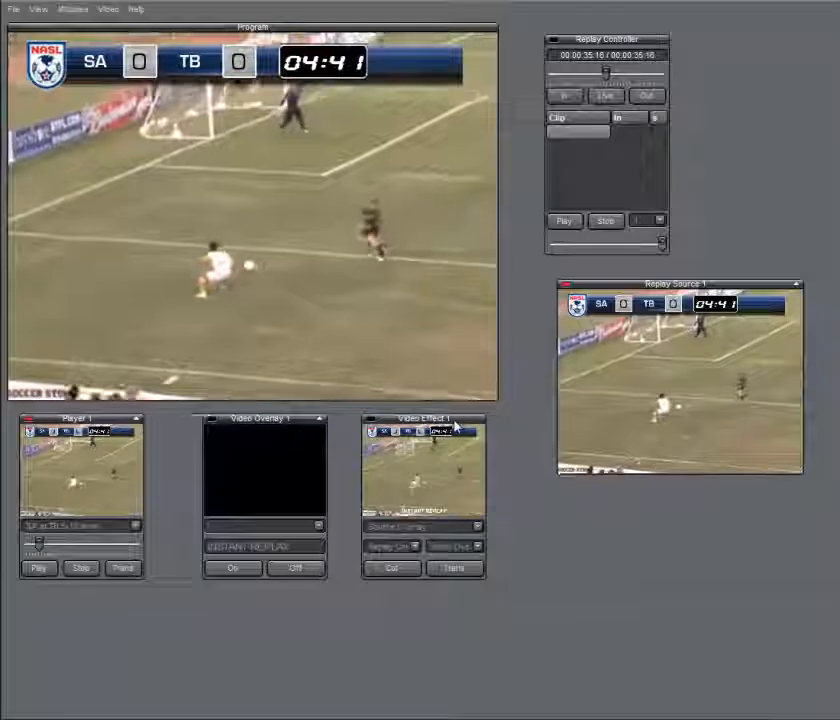
pyautogui.click(606, 95)
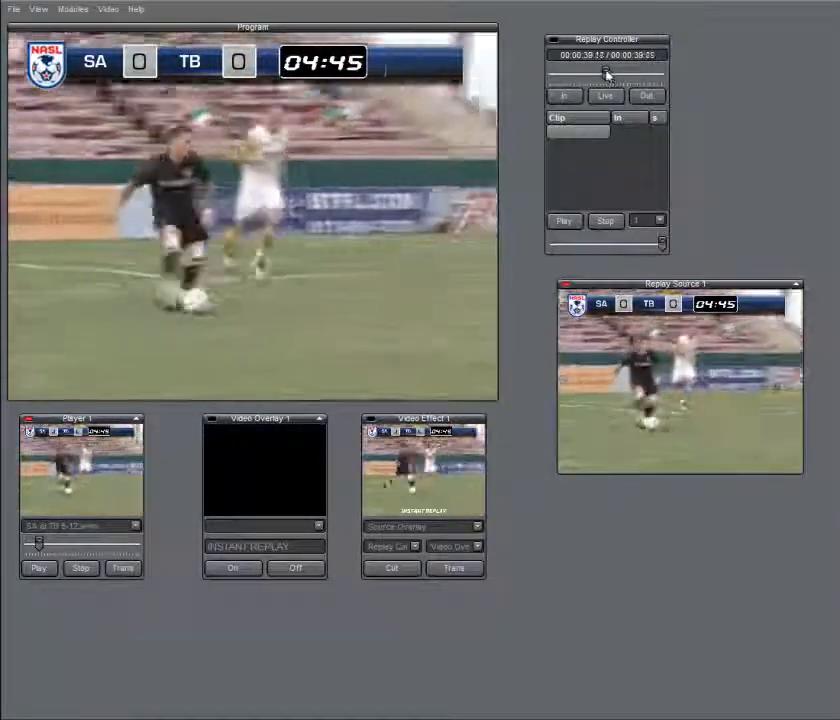
pyautogui.moveTo(600, 74); pyautogui.dragTo(608, 82)
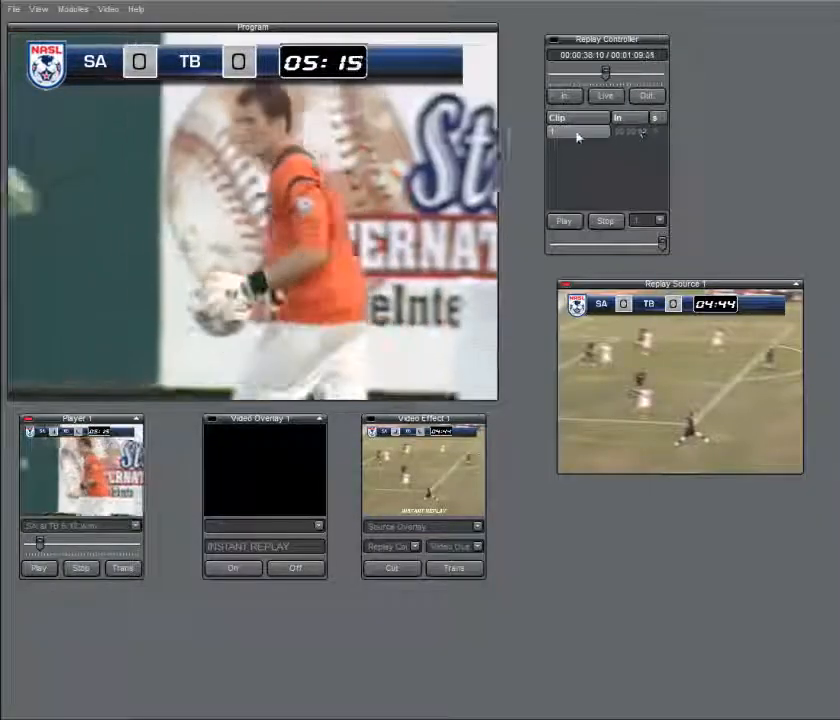
# Rename the first replay clip in the Replay Controller to clip1
pyautogui.click(576, 136)
pyautogui.click(563, 133)
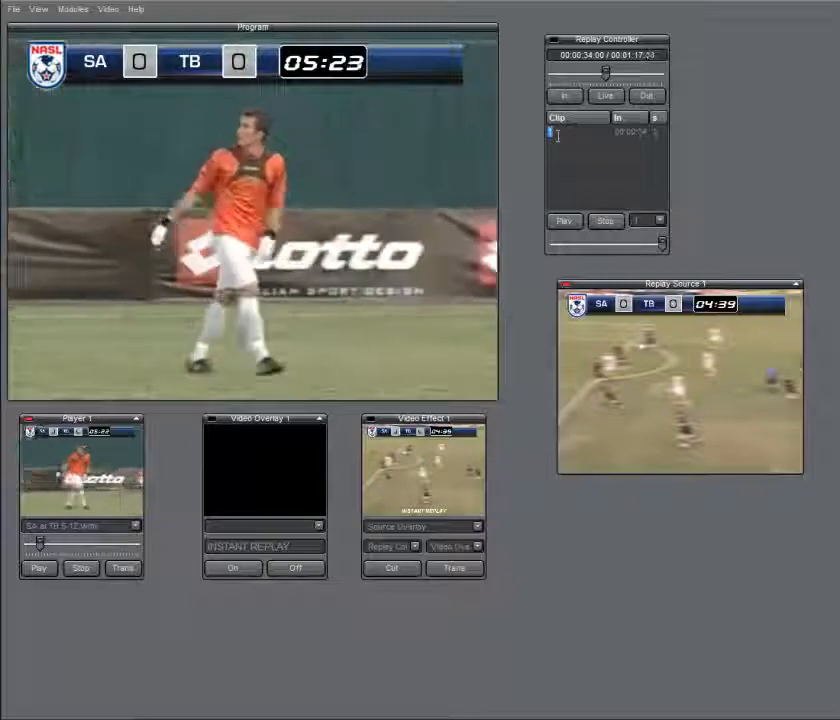
pyautogui.write('clip1')
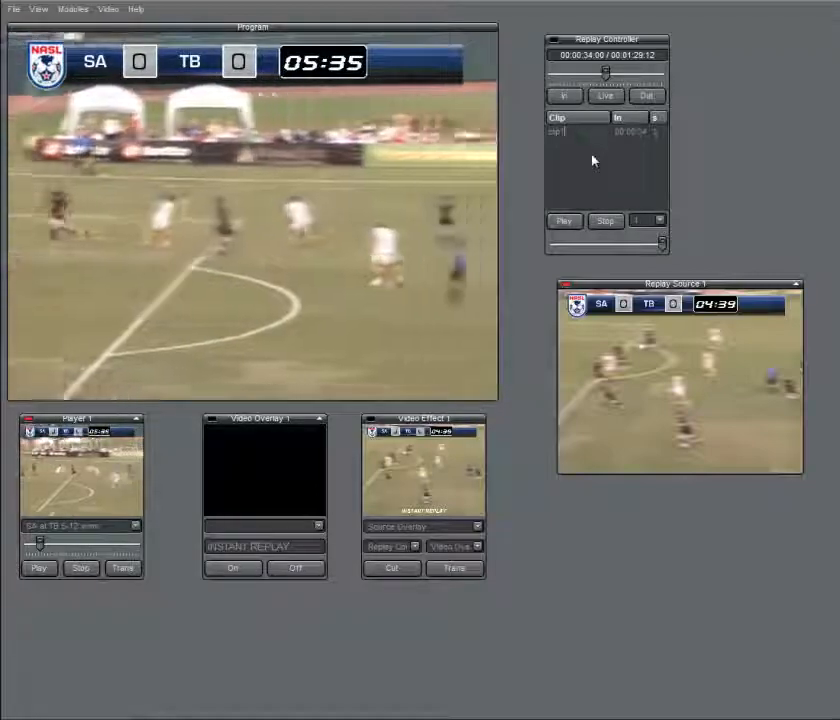
pyautogui.press('Return')
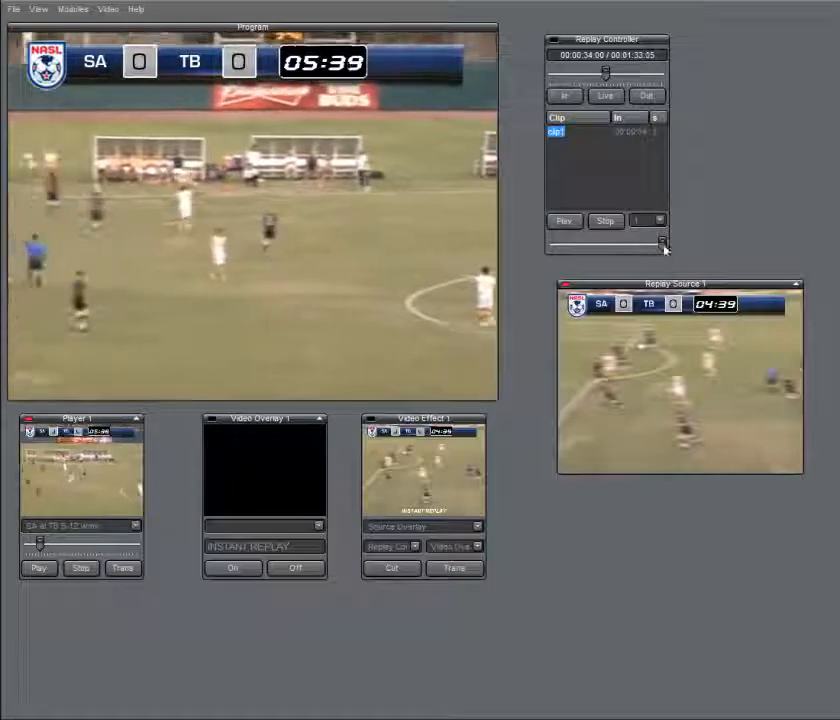
# Play clip1 with the replay speed reduced to about mid-range and put Video Effect 1 on the Program output
pyautogui.moveTo(662, 244); pyautogui.dragTo(612, 253)
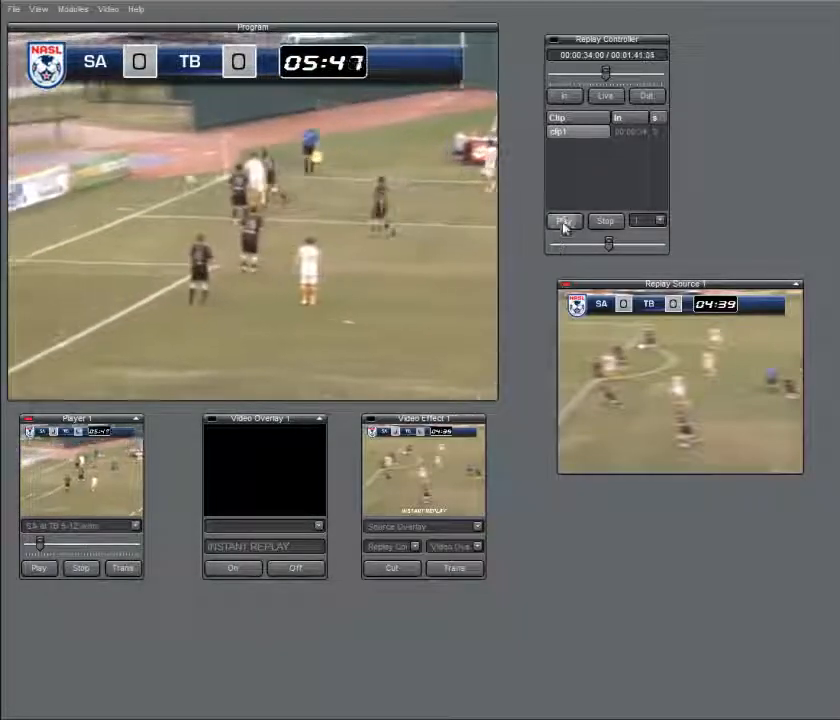
pyautogui.click(564, 222)
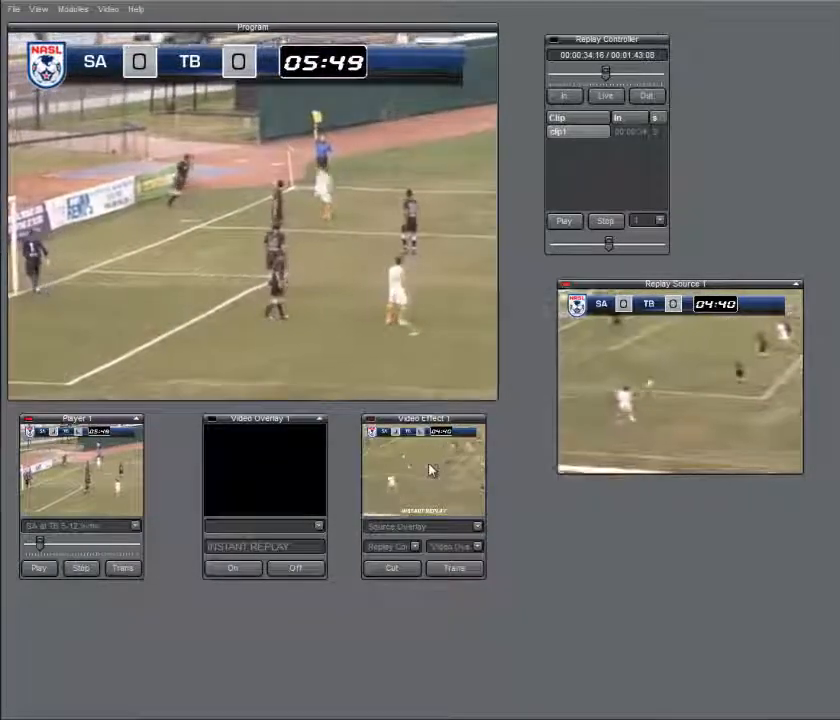
pyautogui.click(429, 467)
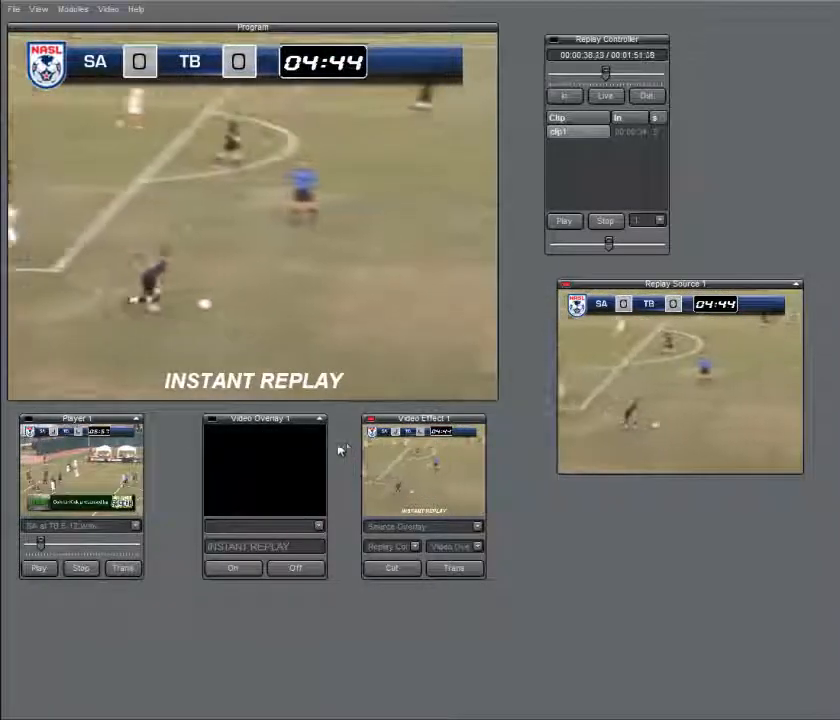
# Transition the Program output back to Player 1 and move the Replay Source 1 module slightly up, closer to the Replay Controller
pyautogui.click(122, 567)
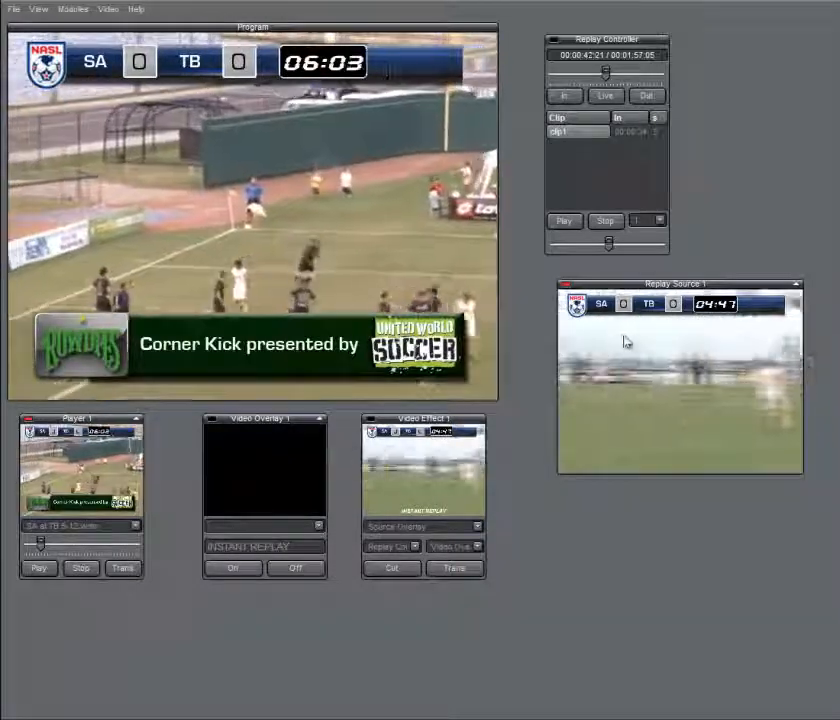
pyautogui.moveTo(676, 288); pyautogui.dragTo(676, 275)
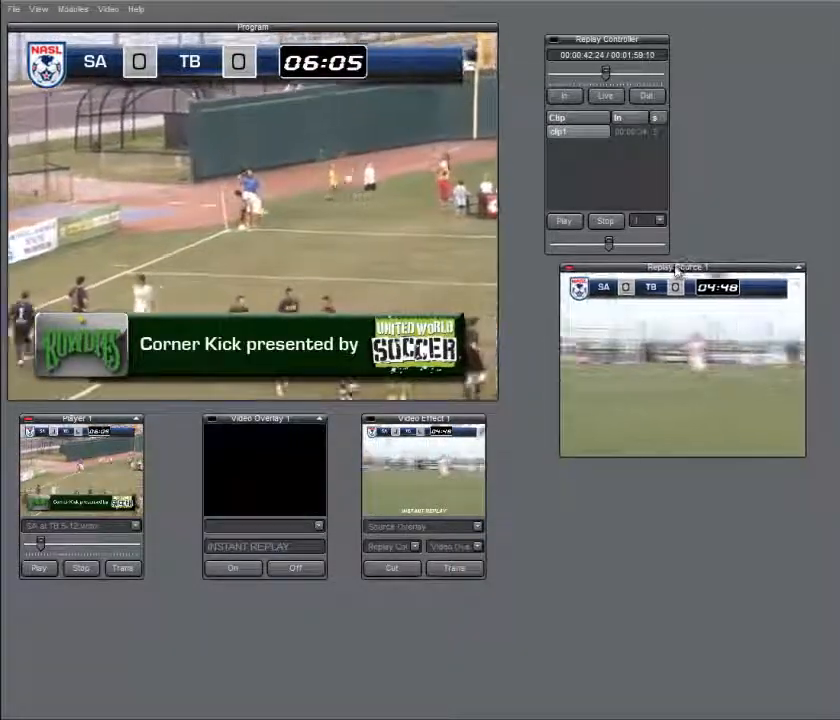